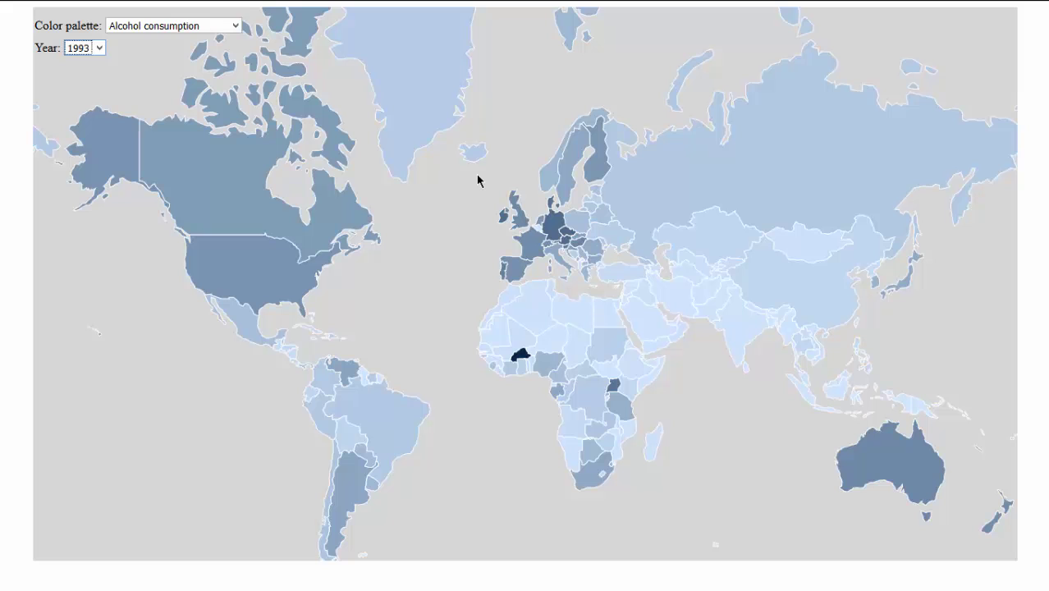
Step: Set the map's Year dropdown to 2009
{"action": "key", "text": "shift+Tab"}
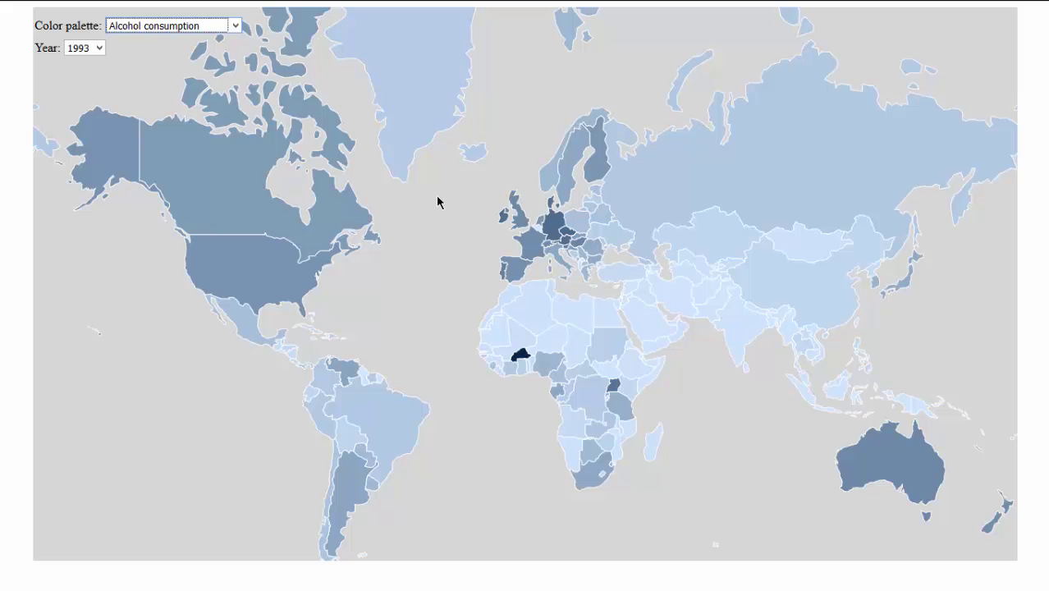
{"action": "key", "text": "Tab"}
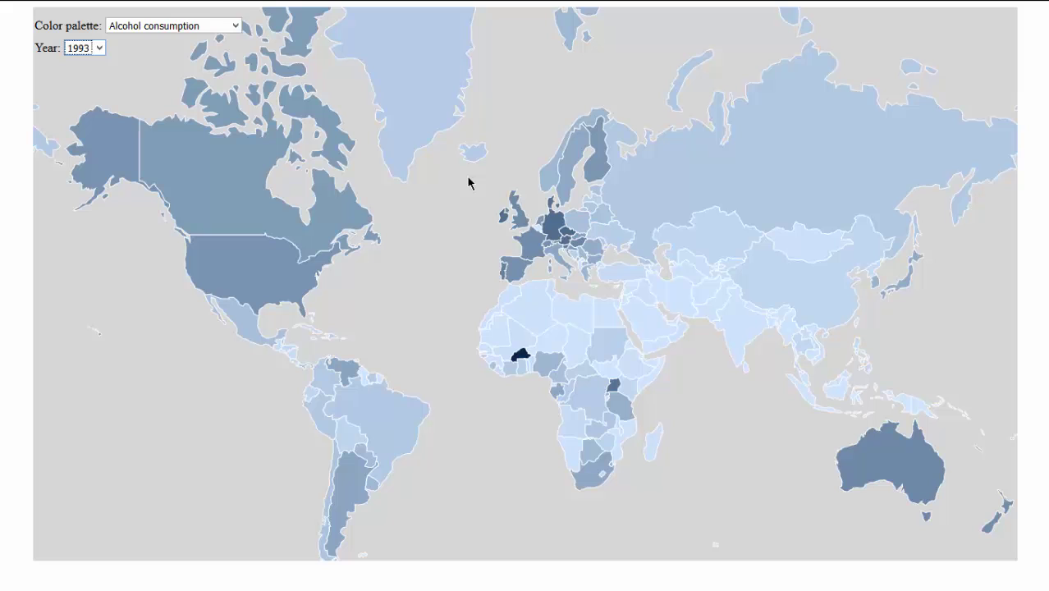
{"action": "key", "text": "shift+Tab"}
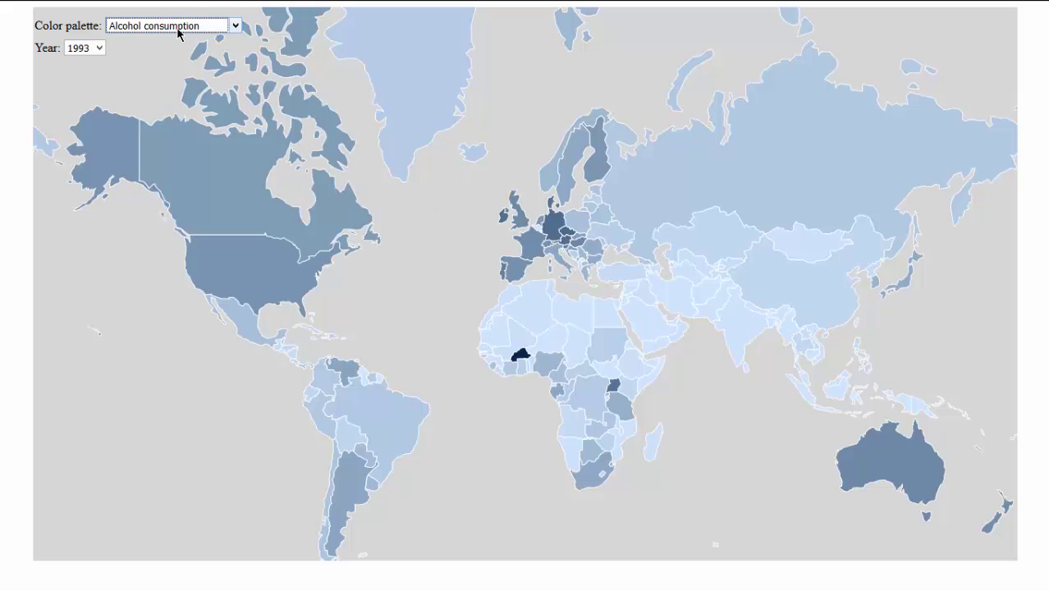
{"action": "key", "text": "Tab"}
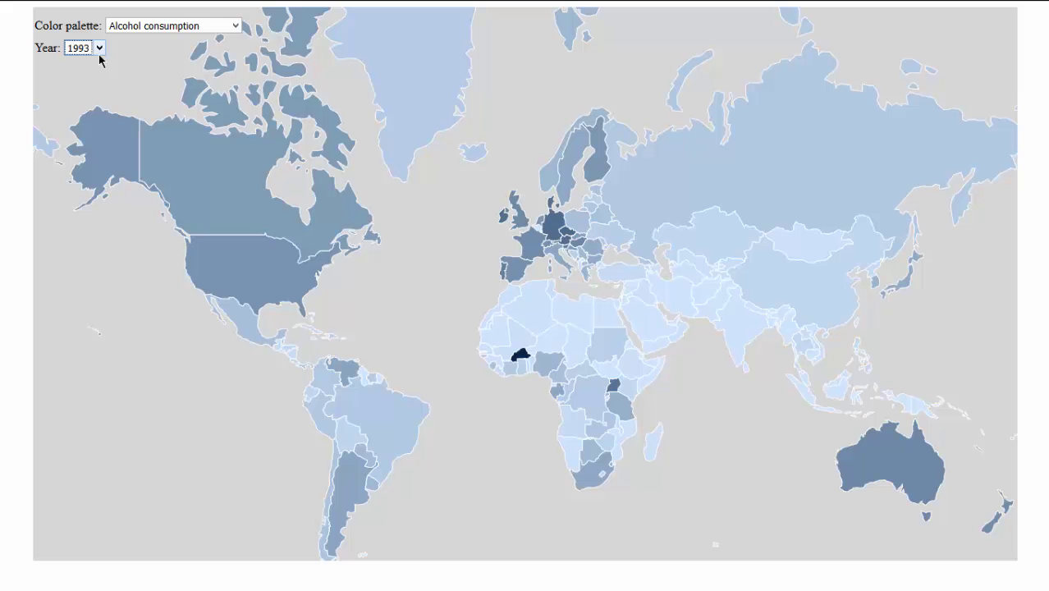
{"action": "left_click", "coordinate": [99, 49]}
{"action": "left_click_drag", "start_coordinate": [98, 199], "coordinate": [99, 277]}
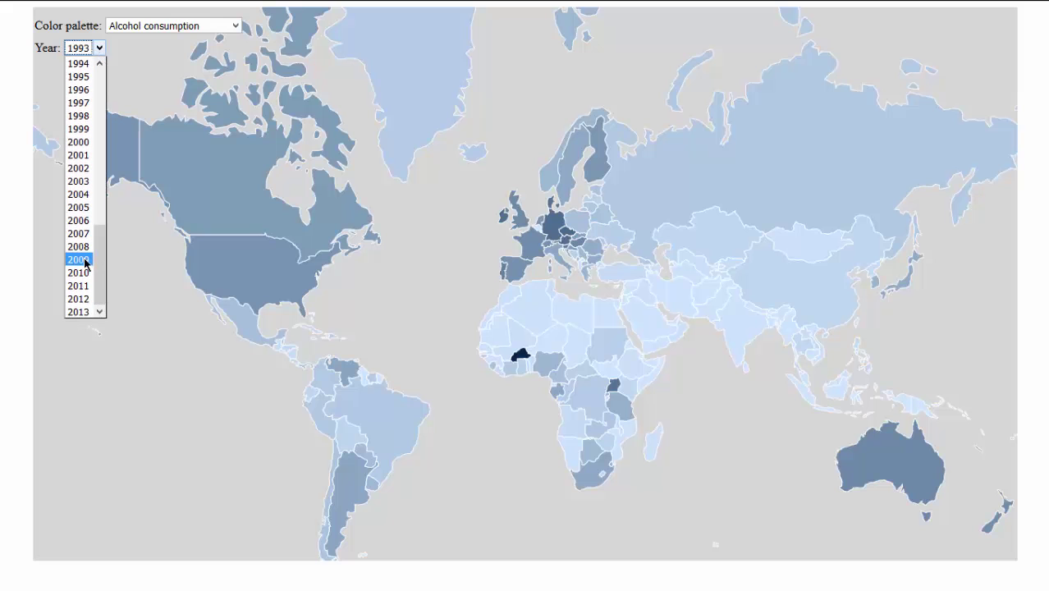
{"action": "left_click", "coordinate": [86, 260]}
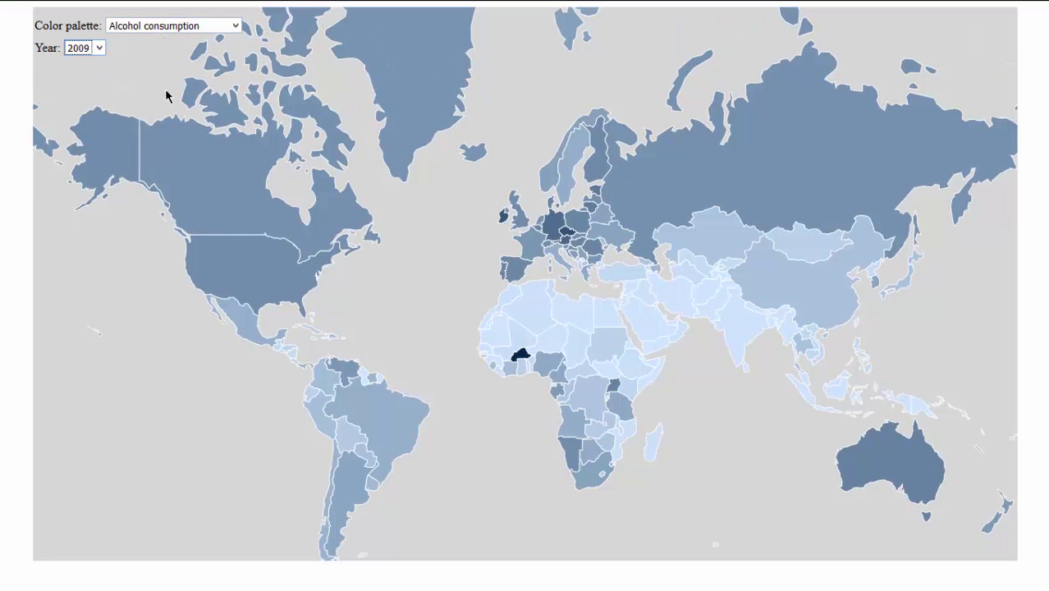
Step: Colour the map by Body Mass Index (Male), then switch to Life Expectancy (Male)
{"action": "left_click", "coordinate": [158, 26]}
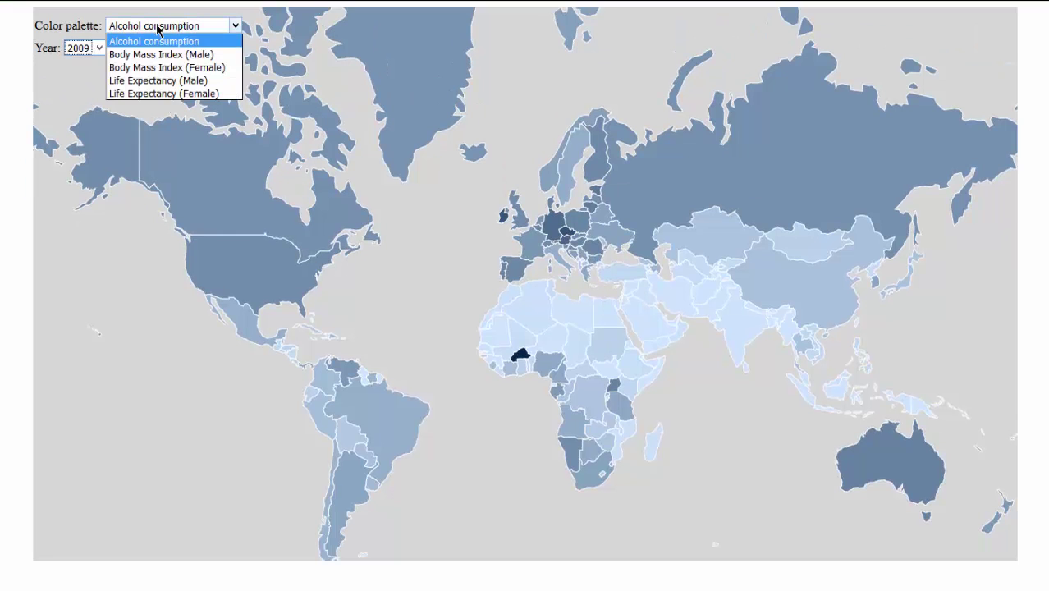
{"action": "left_click", "coordinate": [161, 55]}
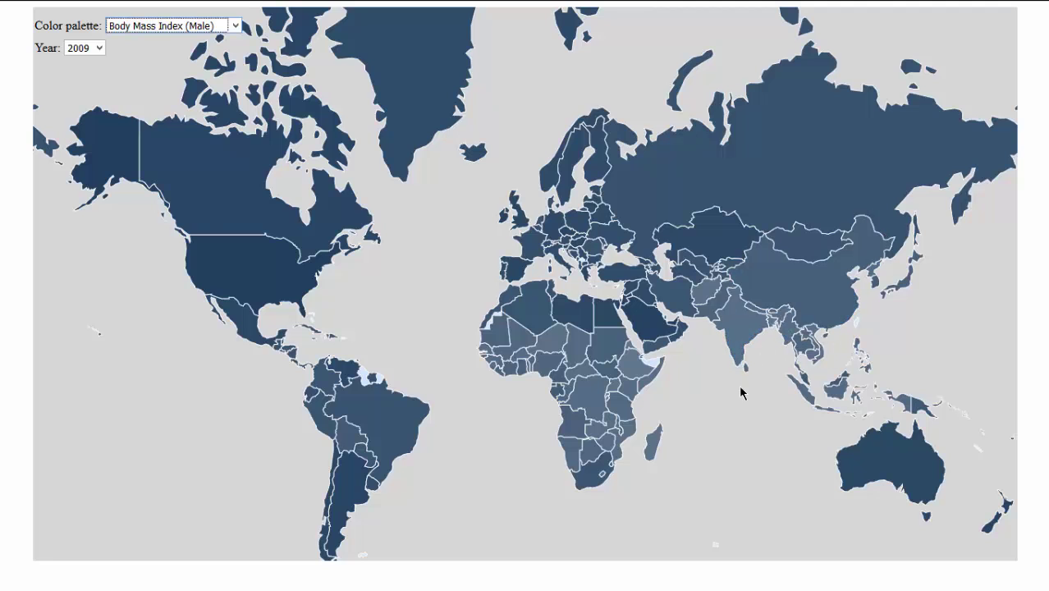
{"action": "left_click", "coordinate": [142, 26]}
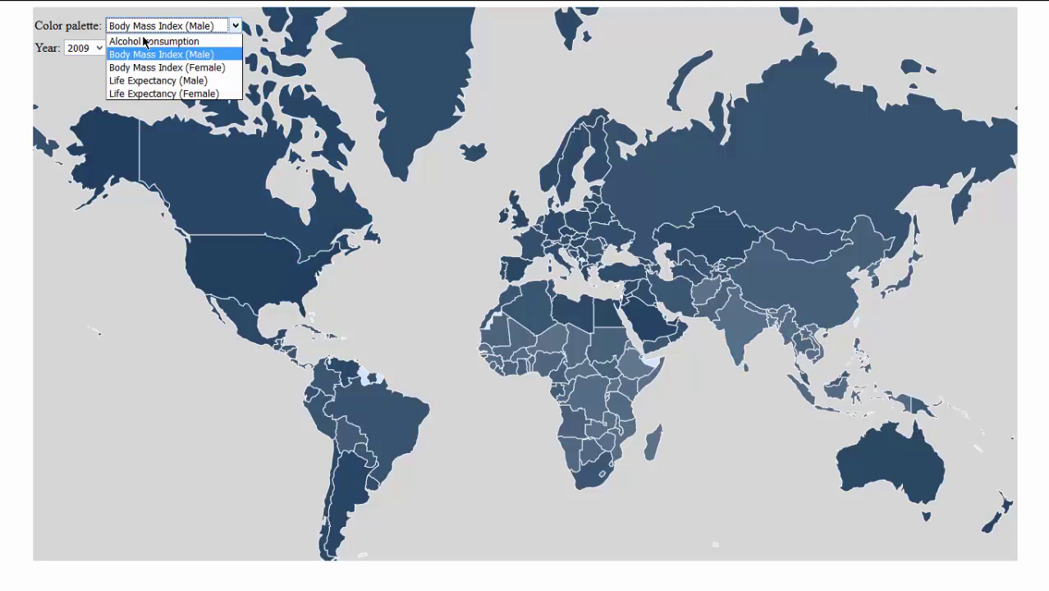
{"action": "left_click", "coordinate": [150, 79]}
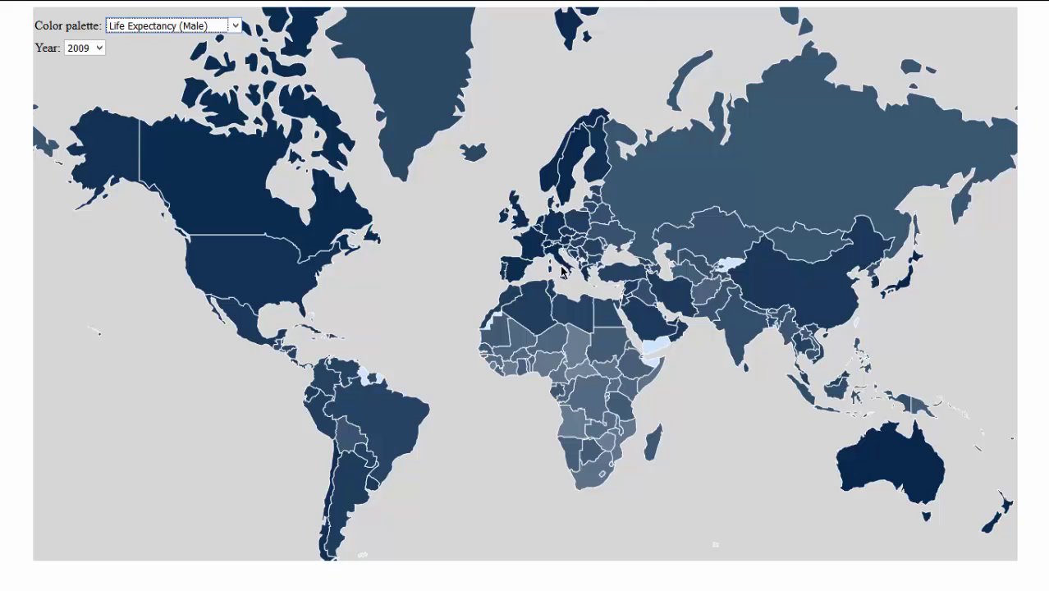
{"action": "left_click", "coordinate": [657, 184]}
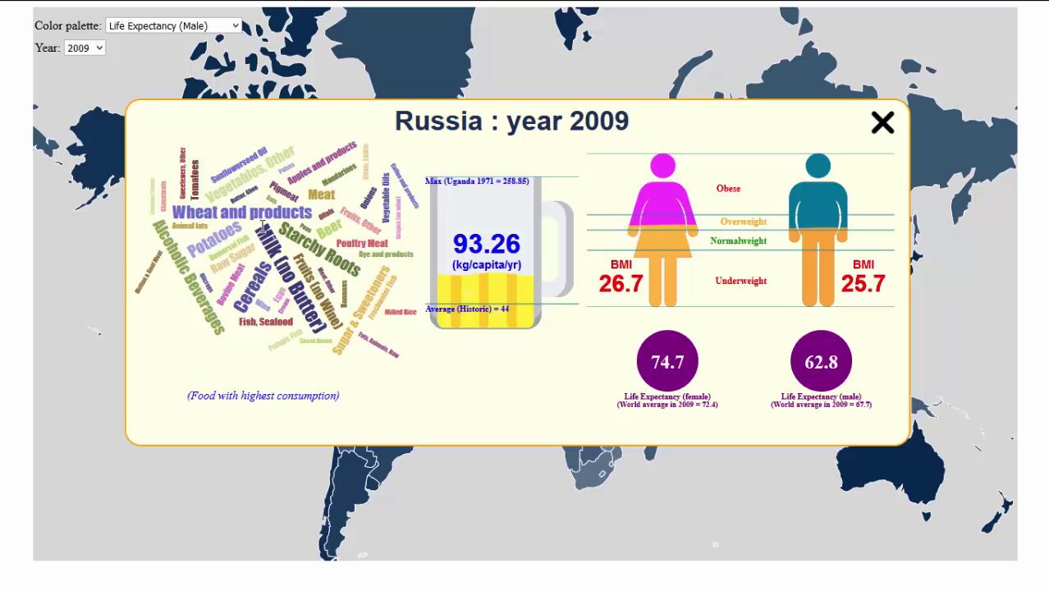
{"action": "left_click", "coordinate": [882, 123]}
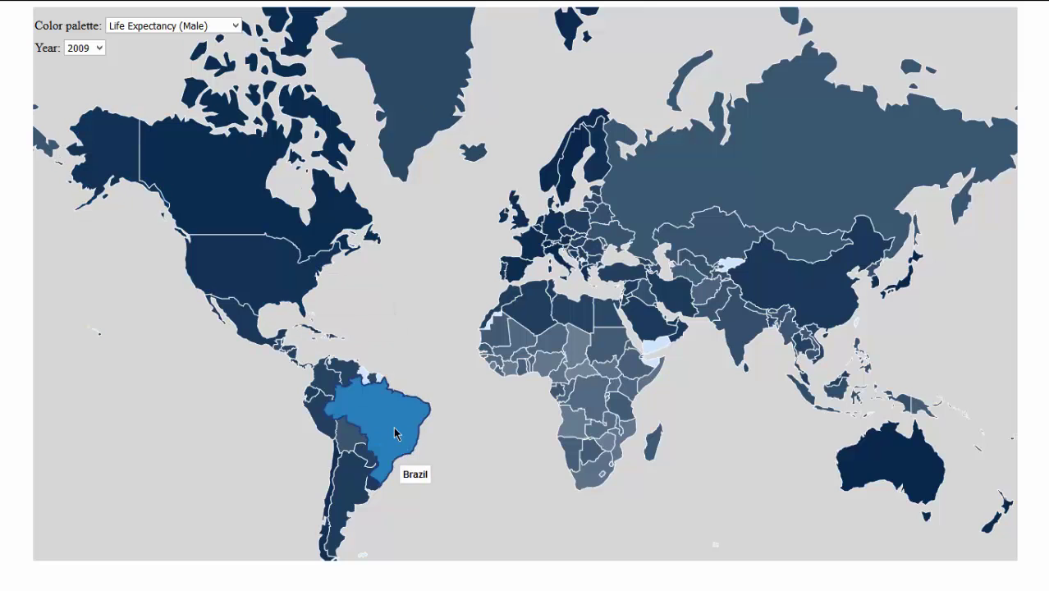
{"action": "left_click", "coordinate": [518, 266]}
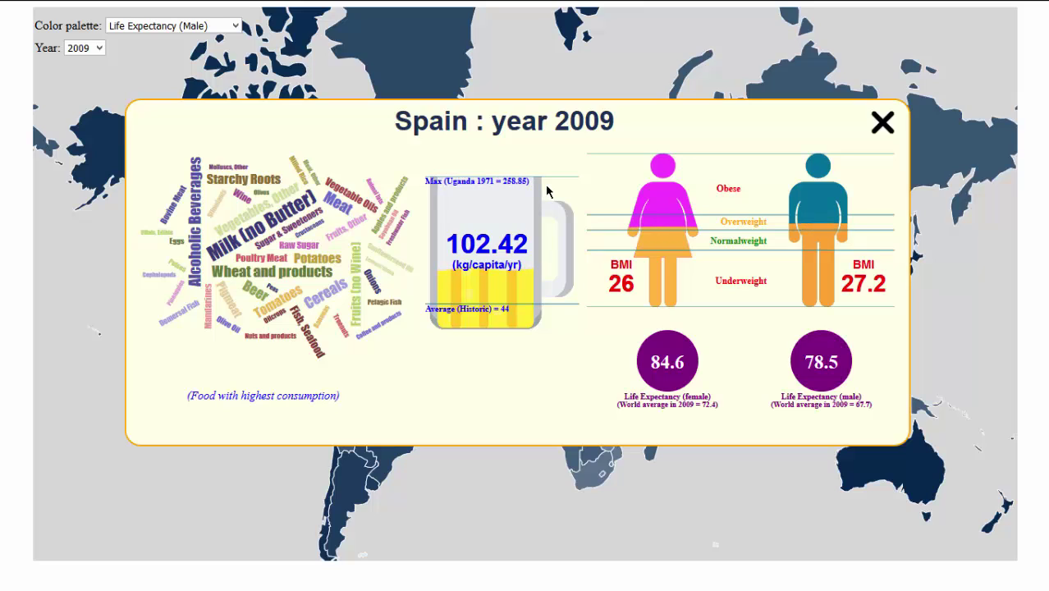
{"action": "left_click", "coordinate": [884, 124]}
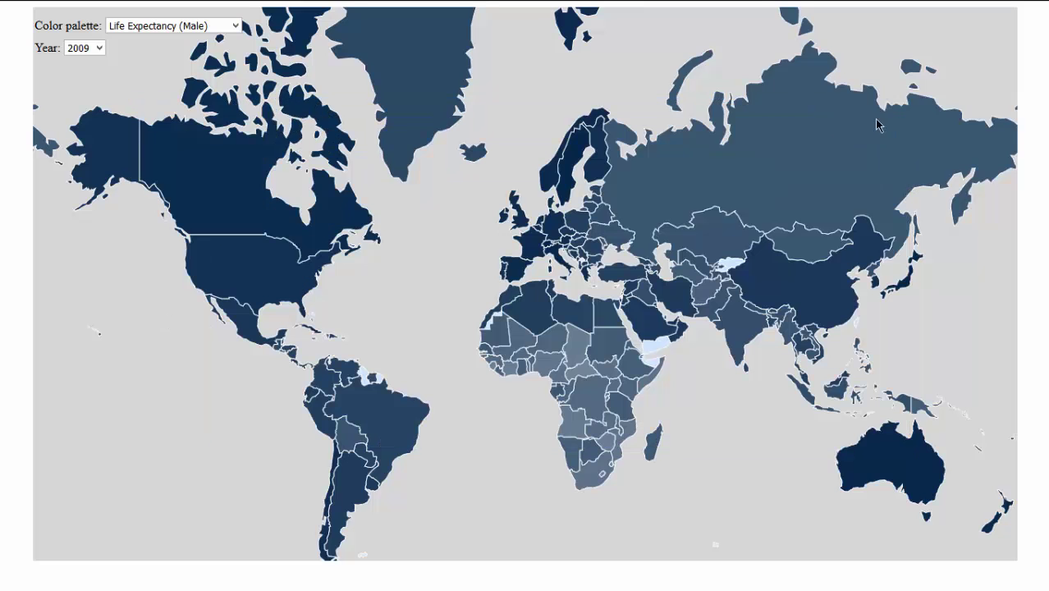
Step: Set the map's Year dropdown to 1971
{"action": "left_click", "coordinate": [98, 49]}
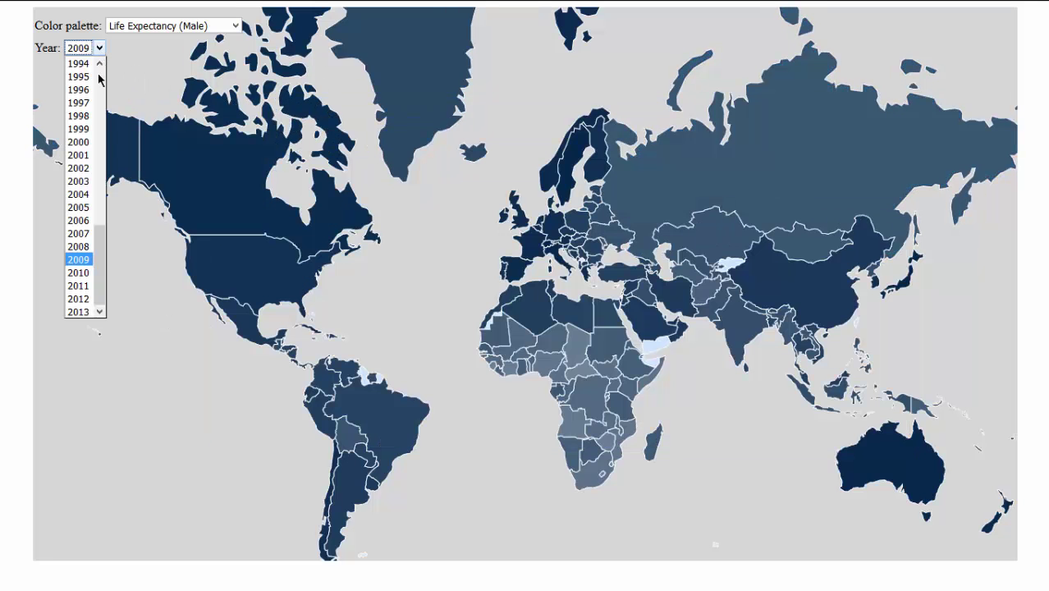
{"action": "left_click_drag", "start_coordinate": [99, 246], "coordinate": [96, 100]}
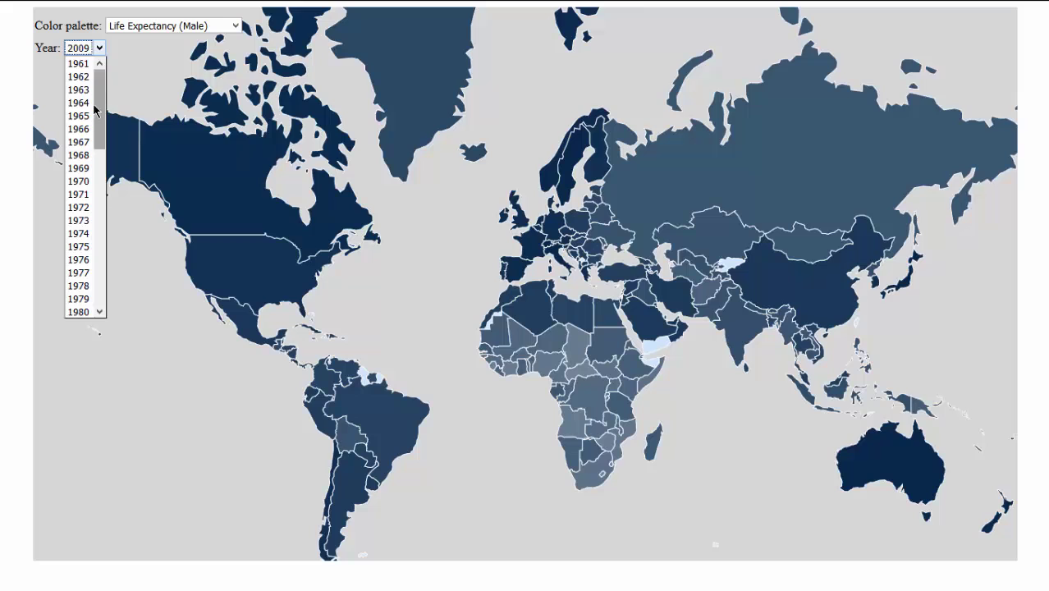
{"action": "left_click", "coordinate": [78, 195]}
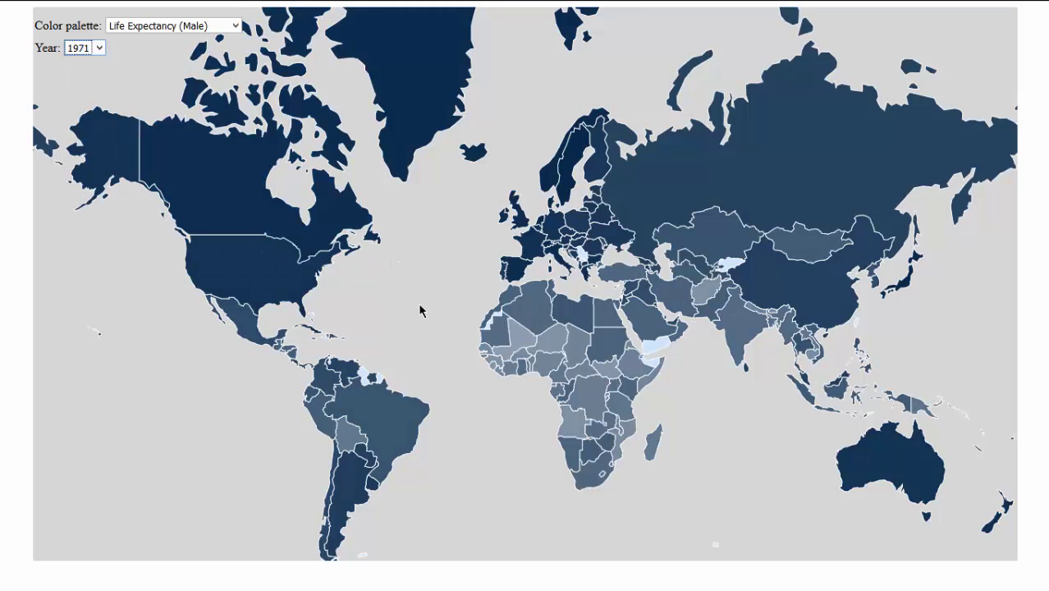
Step: Colour the map by alcohol consumption, then view and close Uganda's 1971 details
{"action": "left_click", "coordinate": [148, 28]}
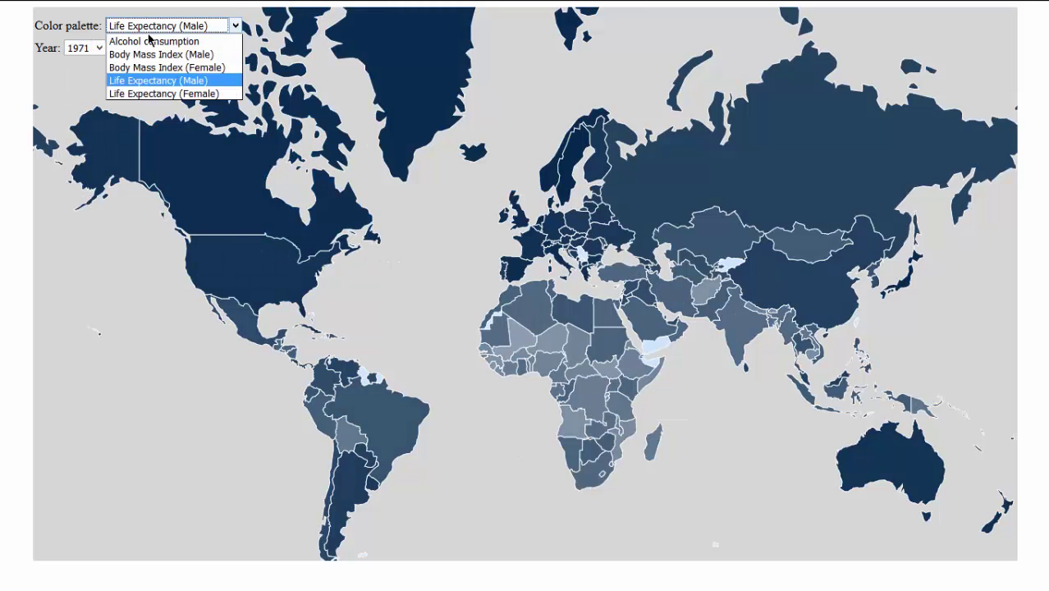
{"action": "left_click", "coordinate": [148, 42]}
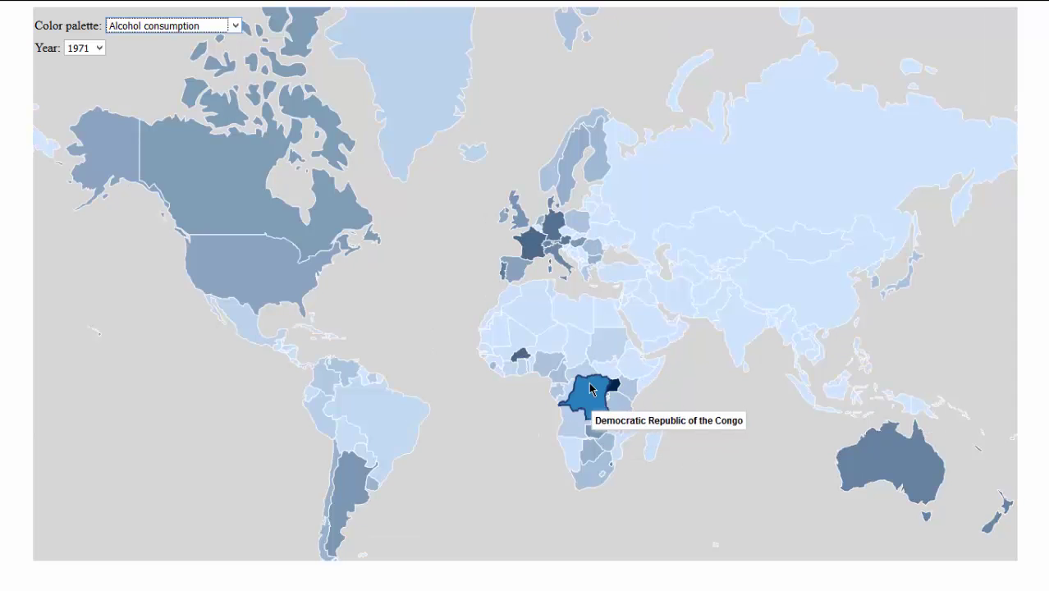
{"action": "left_click", "coordinate": [613, 386]}
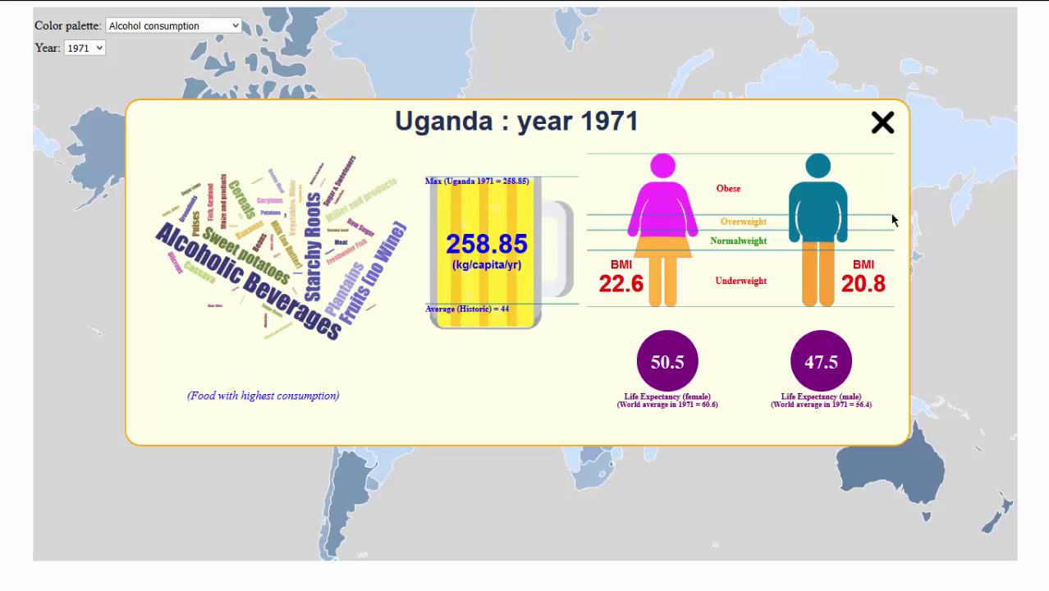
{"action": "left_click", "coordinate": [883, 124]}
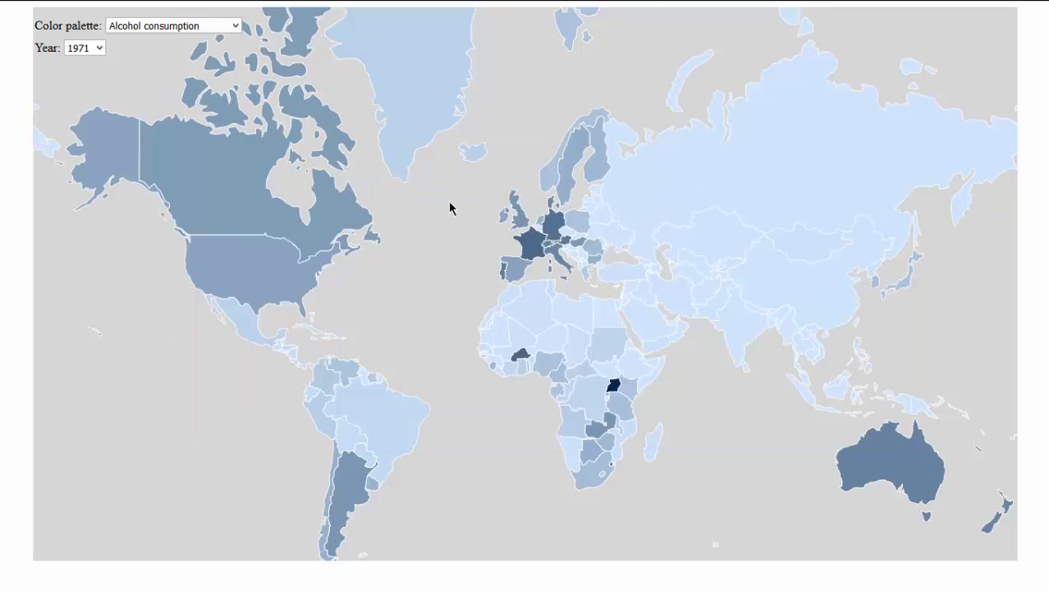
{"action": "left_click", "coordinate": [510, 275]}
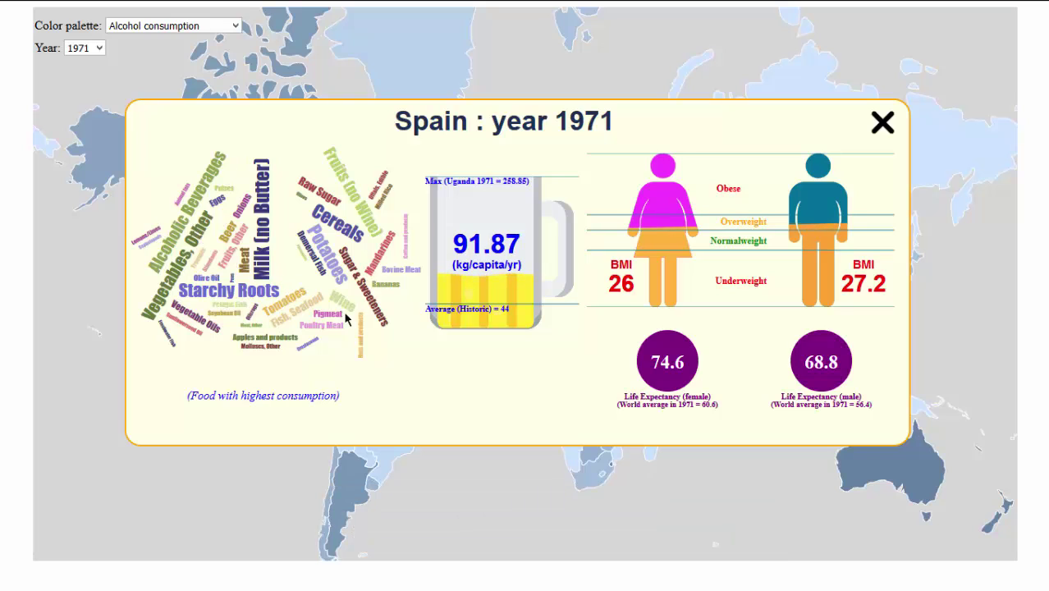
{"action": "left_click", "coordinate": [884, 125]}
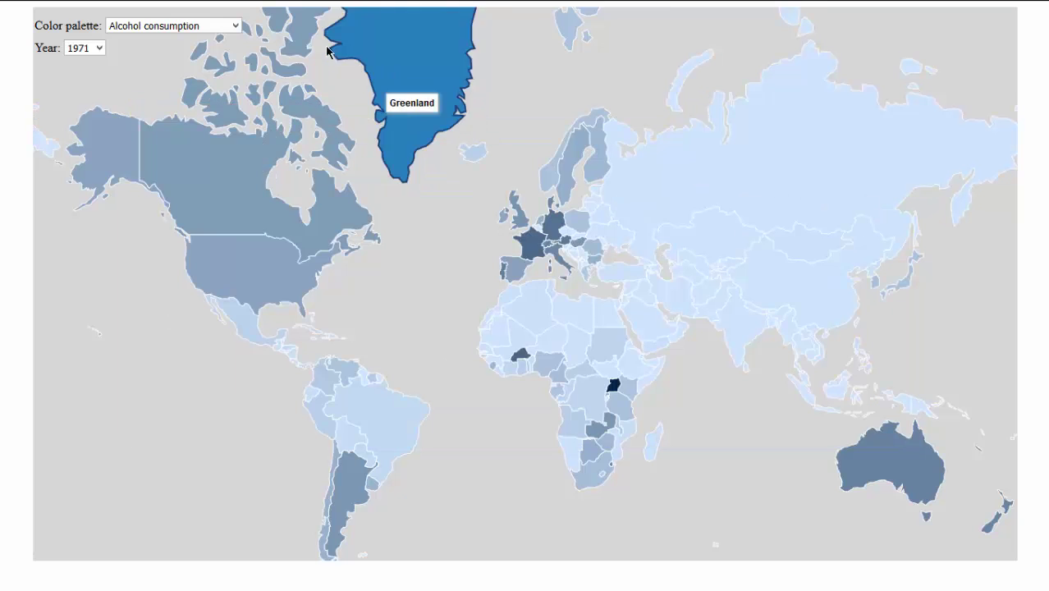
Step: Colour the map by Life Expectancy (Male) and set the year to 1961
{"action": "left_click", "coordinate": [201, 27]}
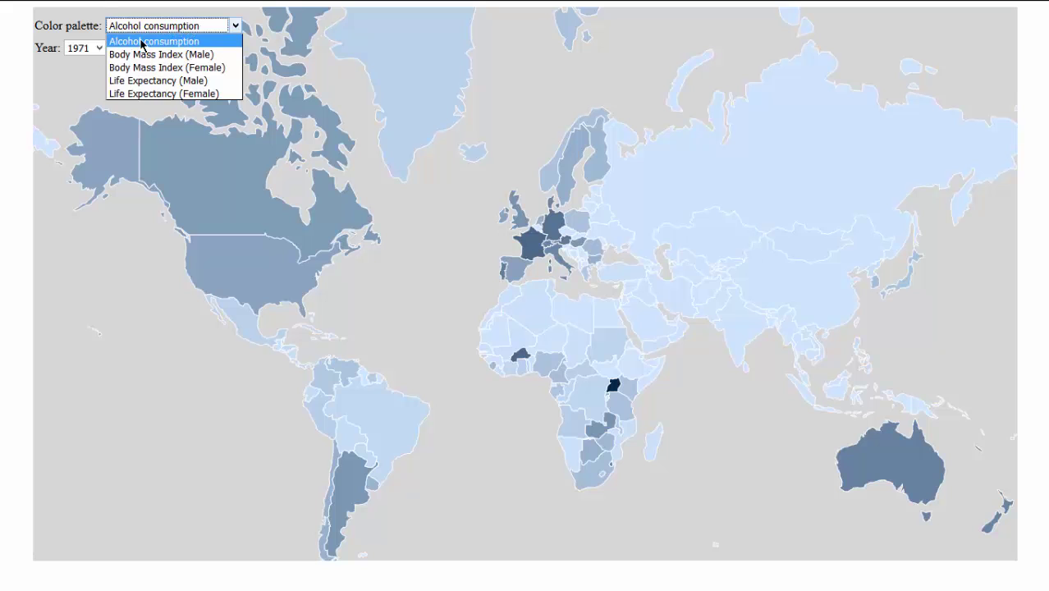
{"action": "left_click", "coordinate": [144, 83]}
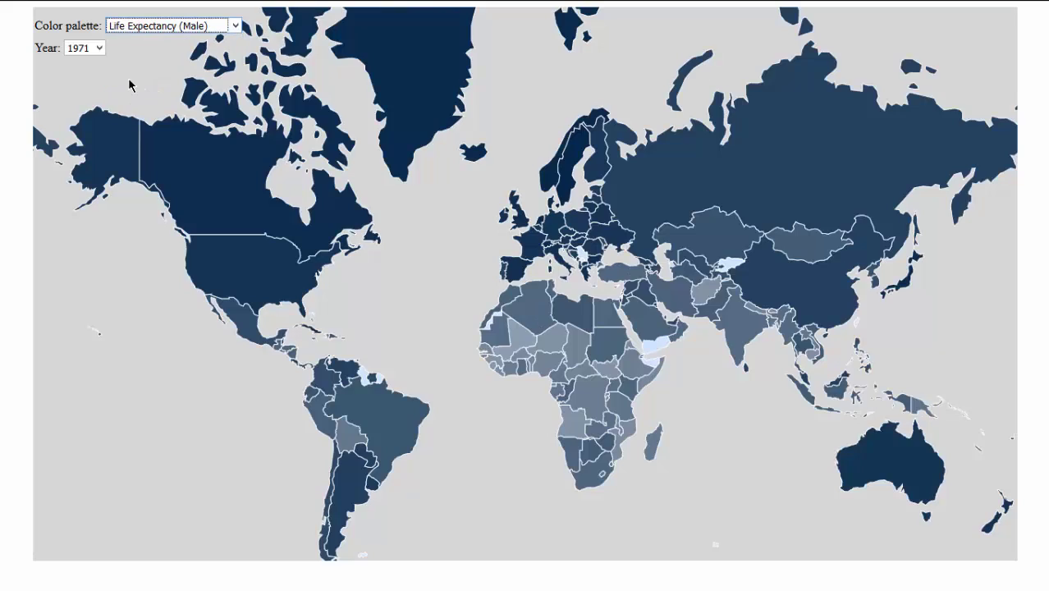
{"action": "left_click", "coordinate": [99, 47]}
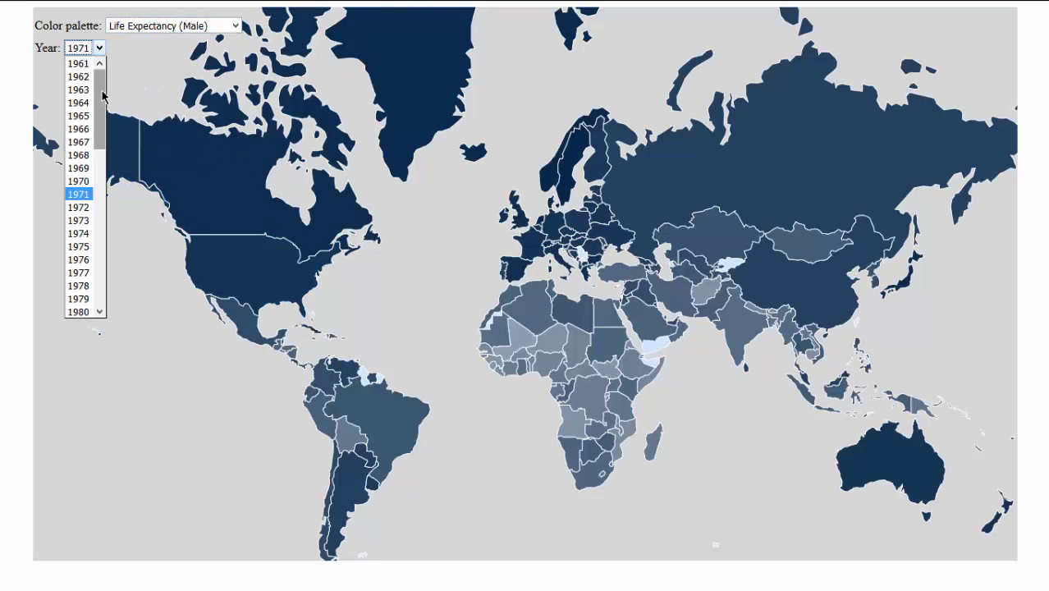
{"action": "left_click", "coordinate": [81, 64]}
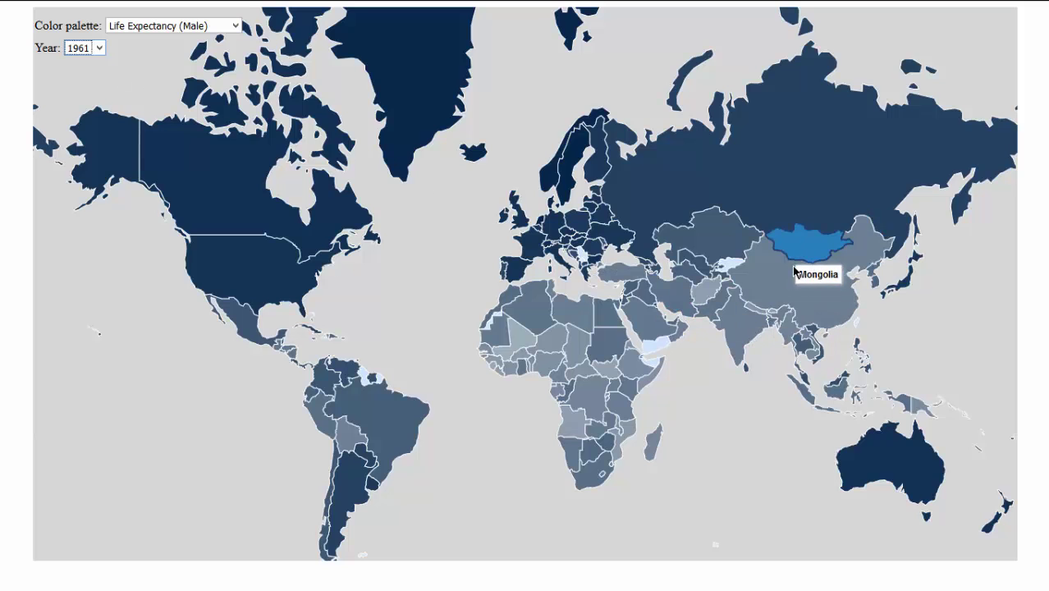
{"action": "left_click", "coordinate": [762, 320]}
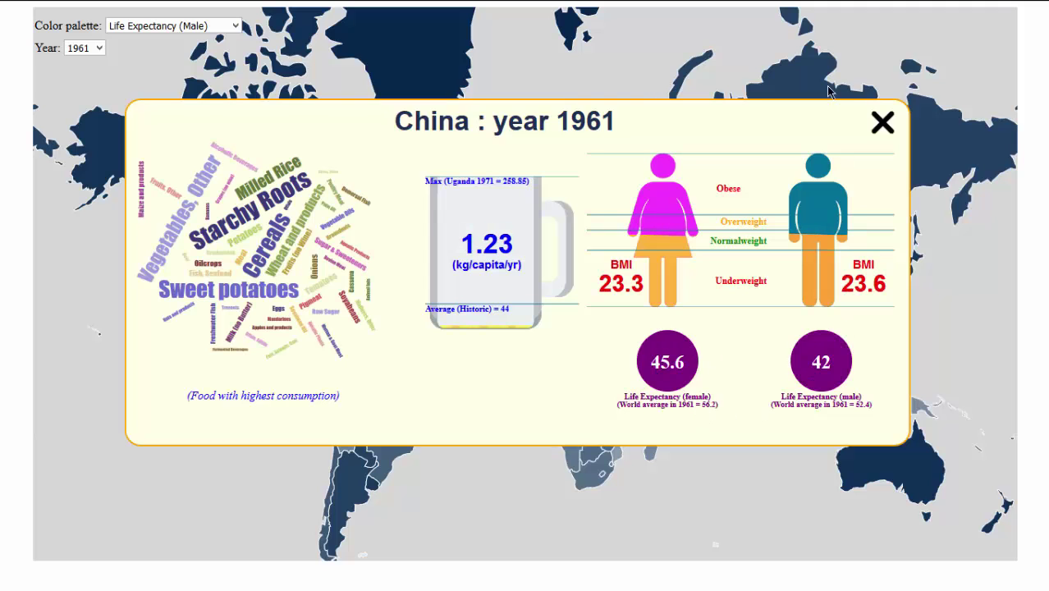
{"action": "left_click", "coordinate": [883, 123]}
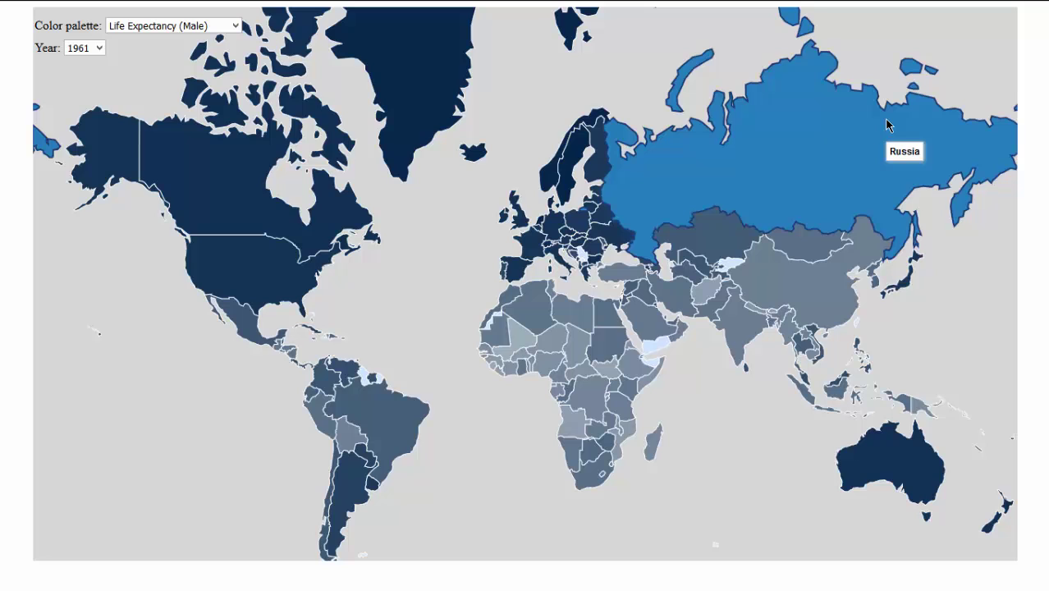
Step: Step the map year forward from 1961 to 1971, then open China's 1971 details
{"action": "left_click", "coordinate": [100, 48]}
{"action": "left_click", "coordinate": [90, 78]}
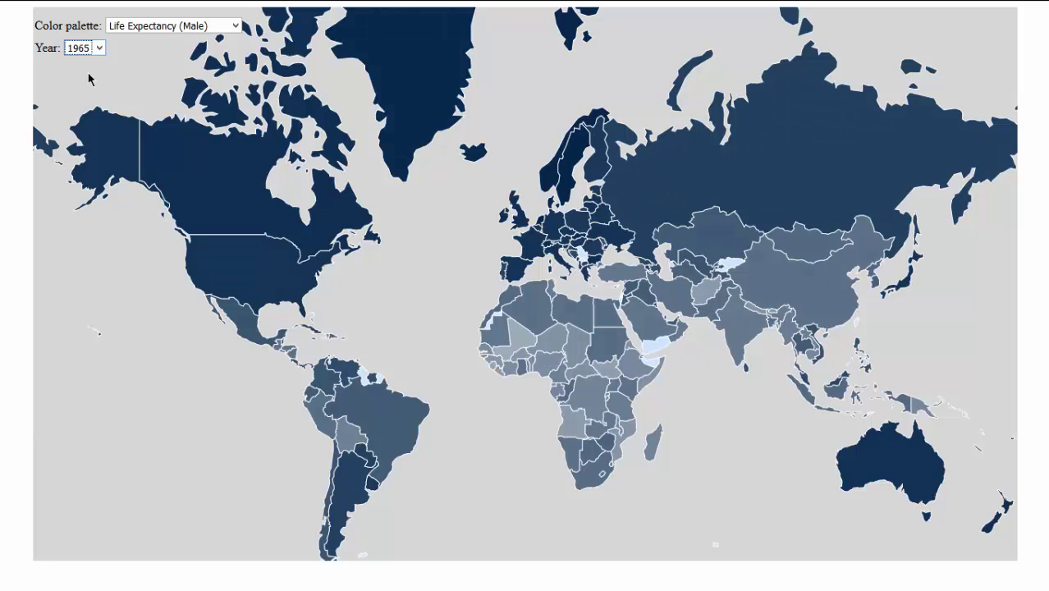
{"action": "key", "text": "Down"}
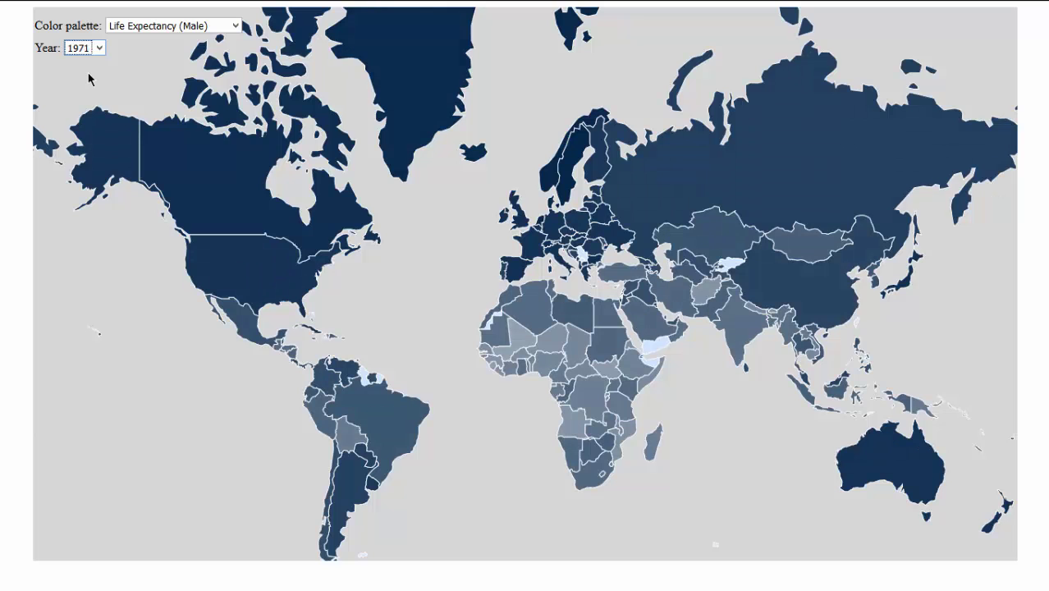
{"action": "left_click", "coordinate": [790, 264]}
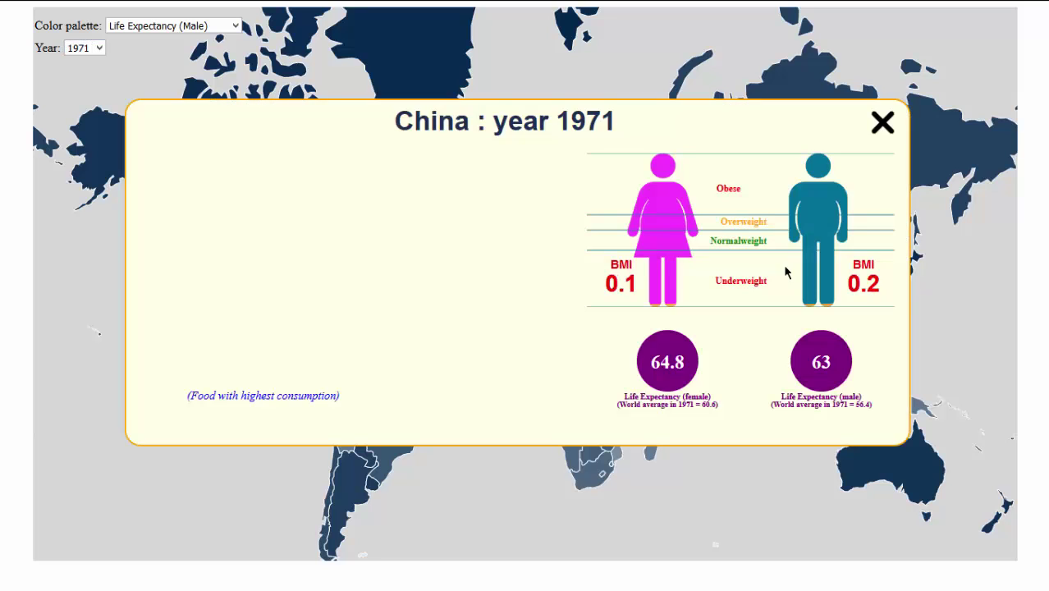